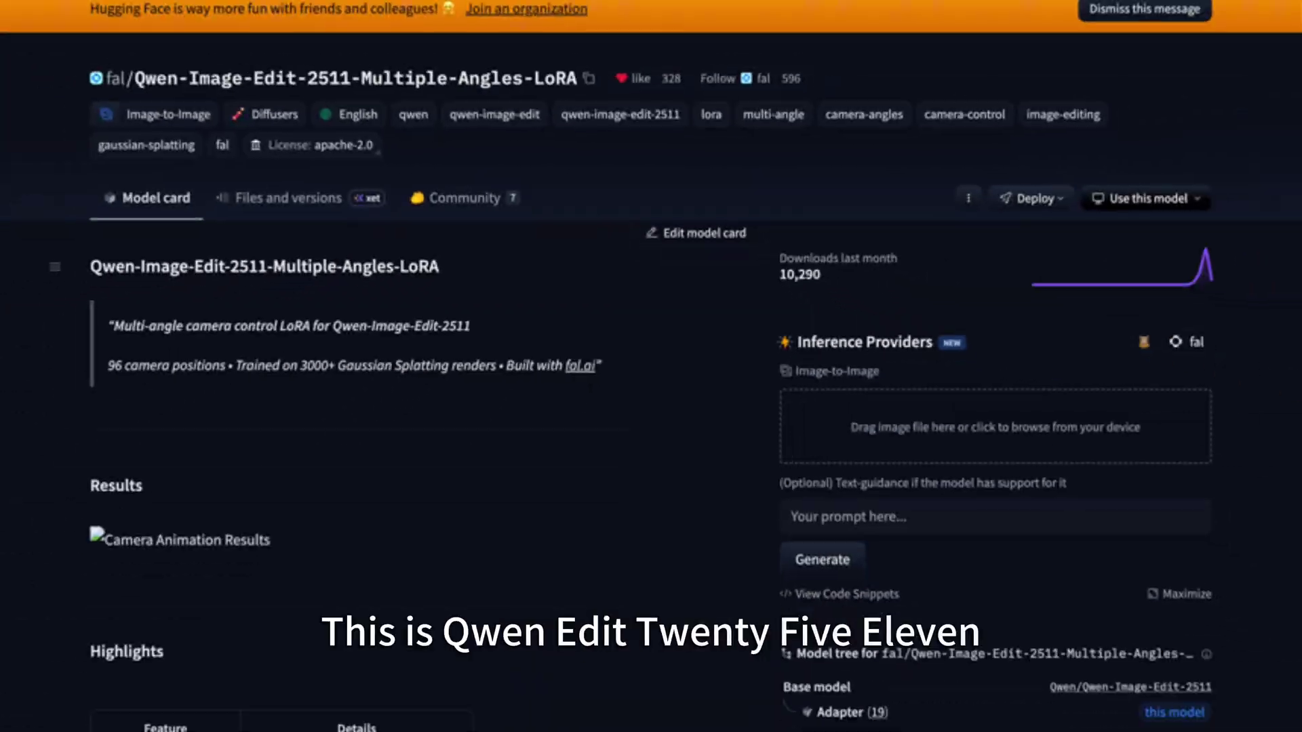
# Scroll the Multiple-Angles LoRA model card down to the Highlights table of camera poses and training data
pyautogui.scroll(-4, 651, 366)
pyautogui.scroll(-7, 651, 366)
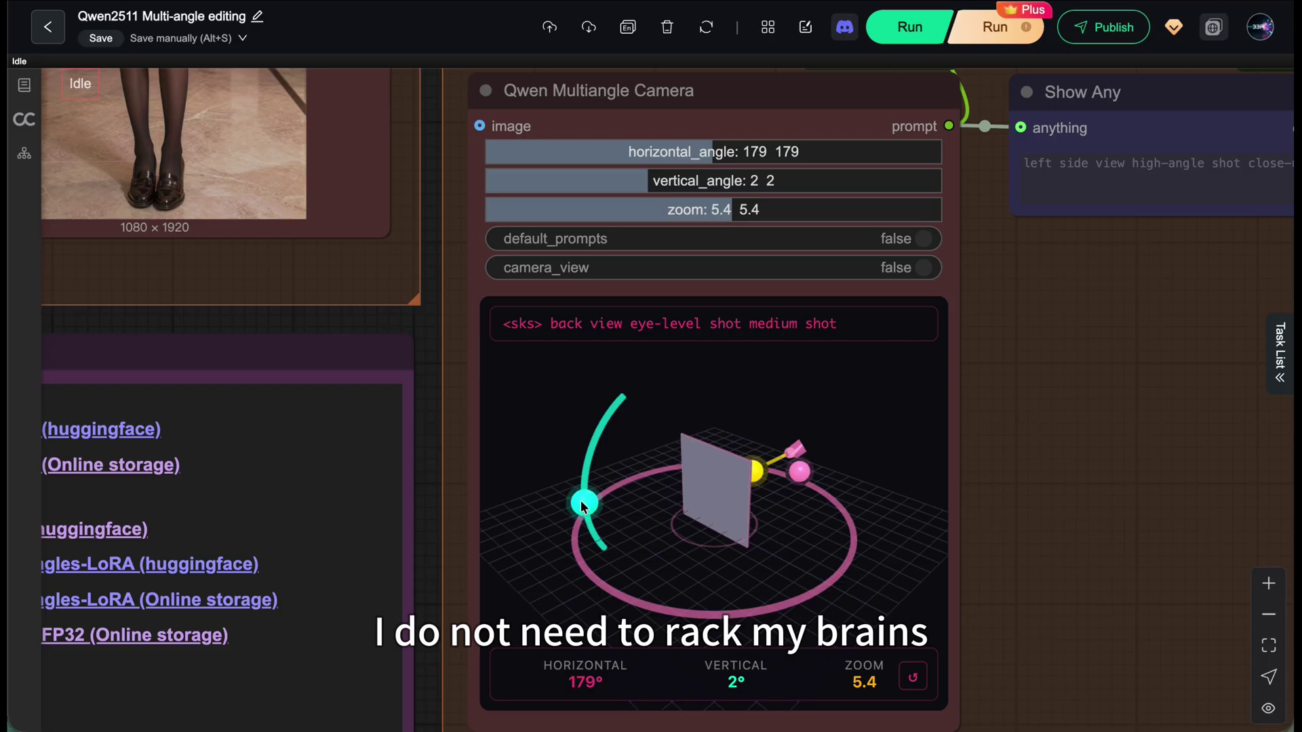
# Raise the camera to an elevated shot, swing it to a left side view, and zoom into a close-up
pyautogui.moveTo(580, 500)
pyautogui.mouseDown()
pyautogui.moveTo(595, 430)
pyautogui.moveTo(581, 493)
pyautogui.mouseUp()
pyautogui.moveTo(799, 472); pyautogui.dragTo(663, 598)
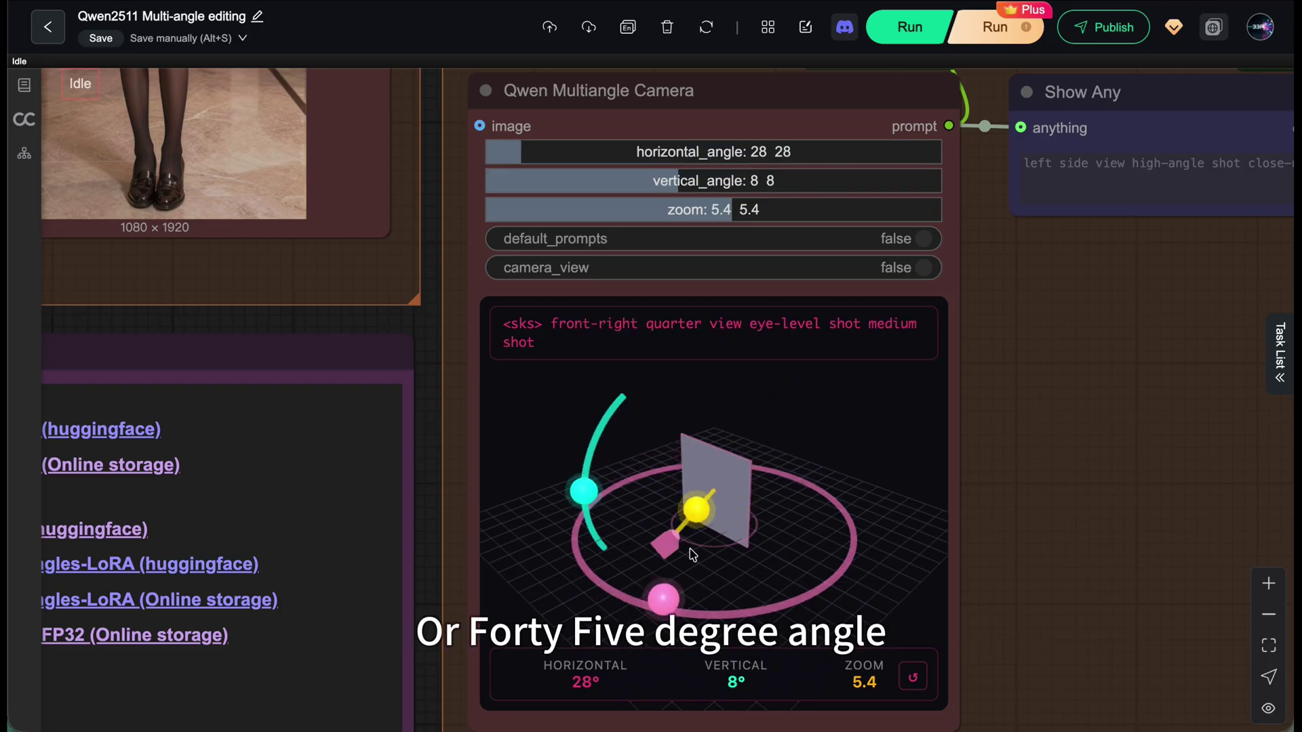
pyautogui.moveTo(686, 215); pyautogui.dragTo(847, 224)
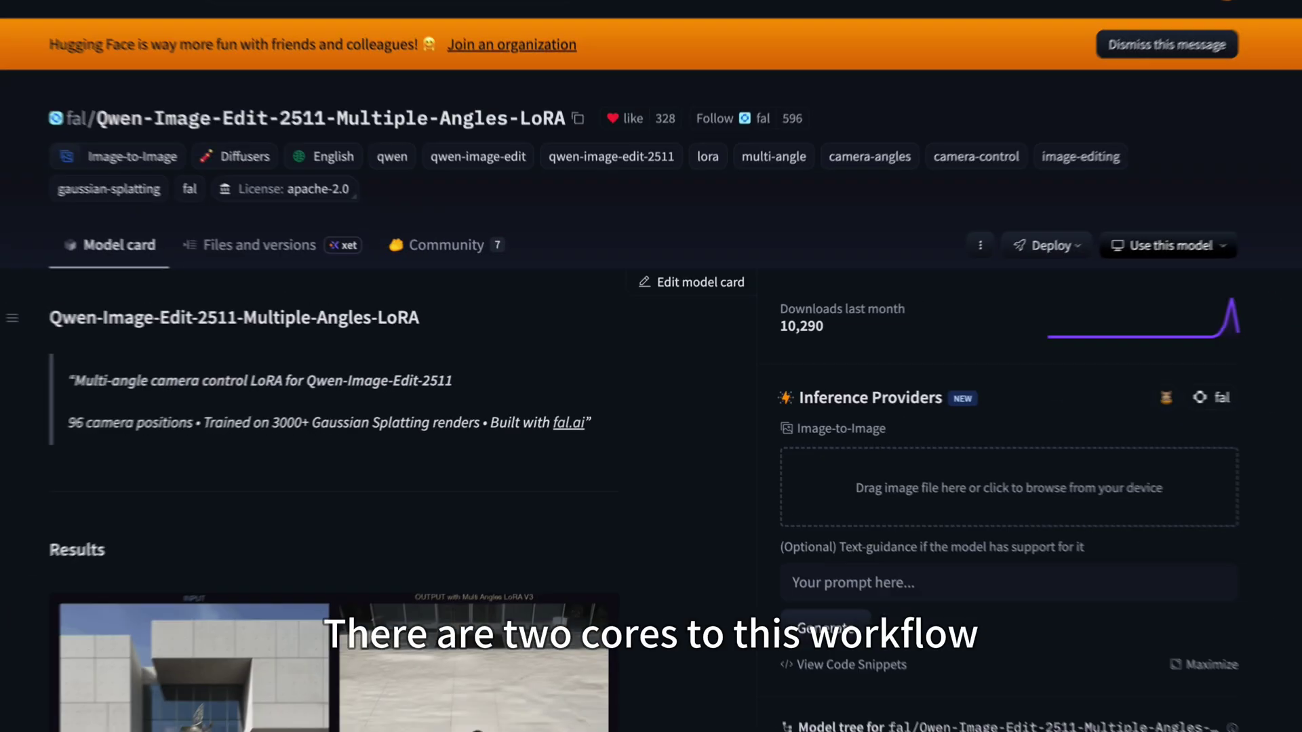
# Read the model card down to Recommended Settings (LoRA strength 0.8–1.0), then select LoraLoaderModelOnly #279
pyautogui.scroll(-5, 622, 430)
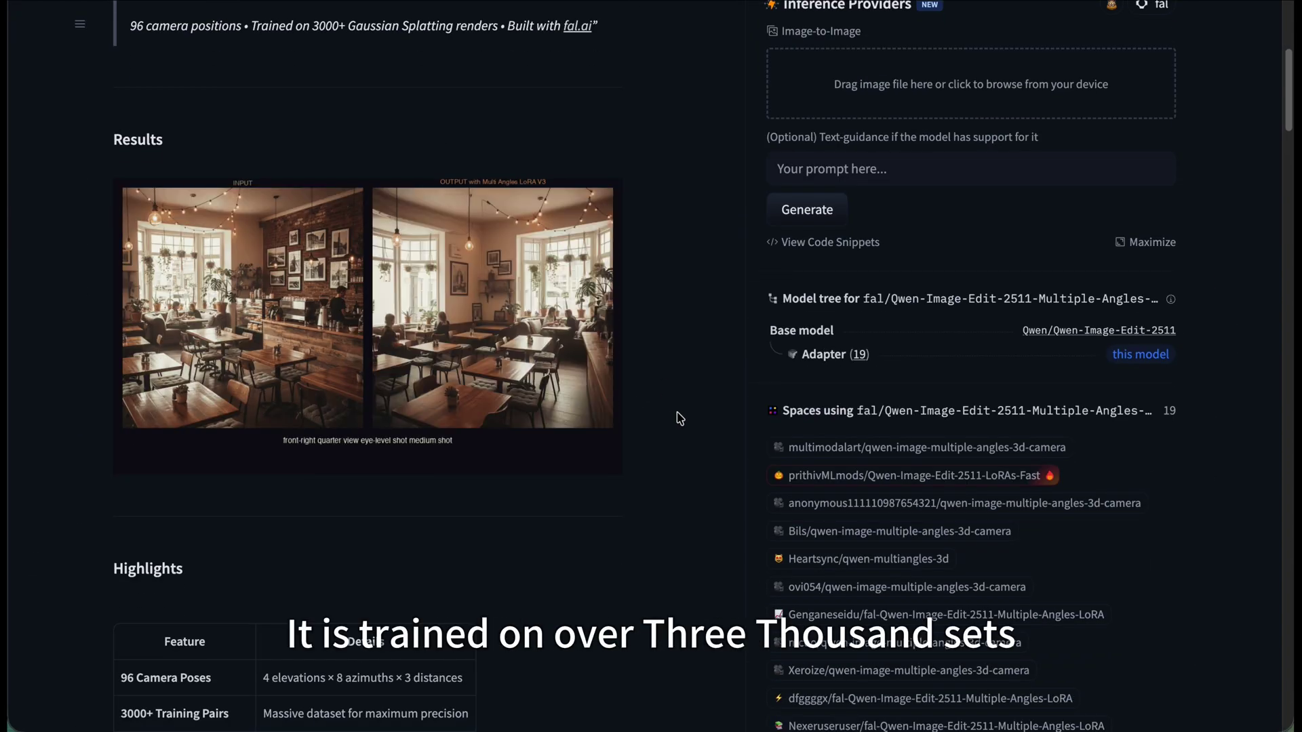
pyautogui.scroll(-1, 680, 419)
pyautogui.scroll(1, 680, 418)
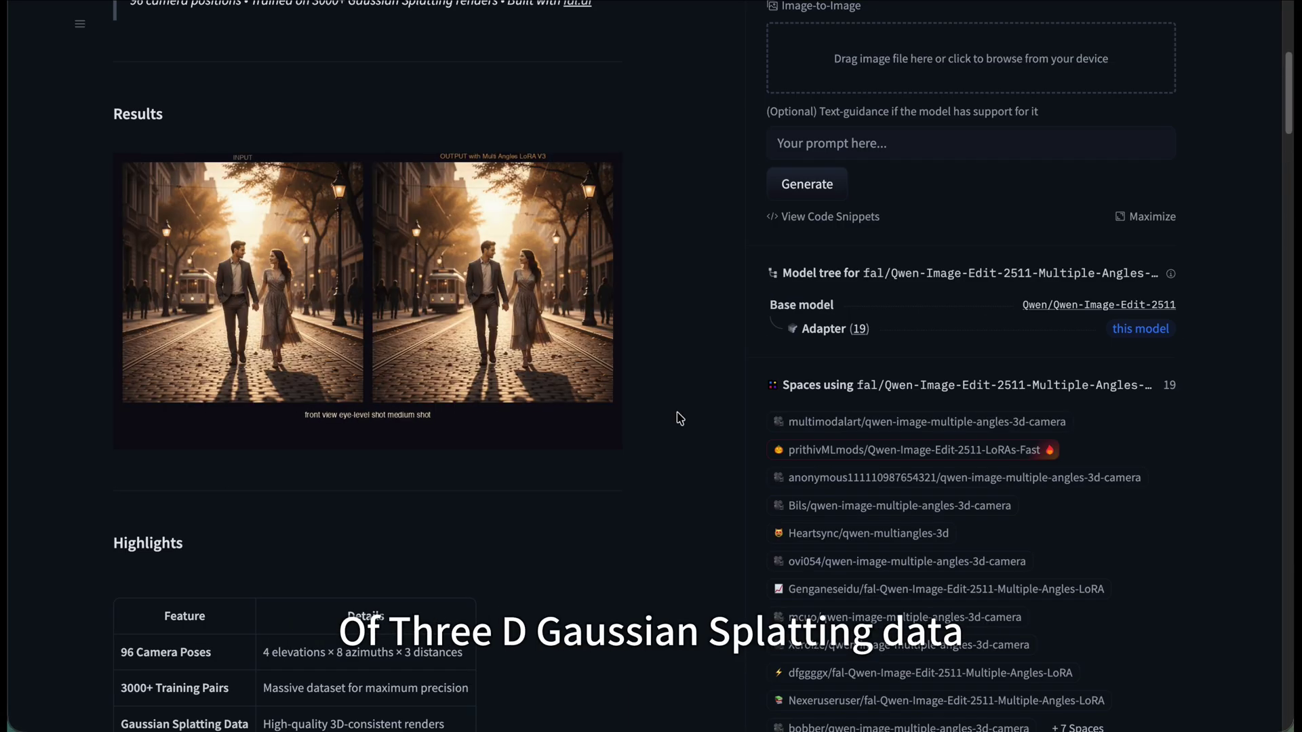
pyautogui.scroll(-5, 679, 418)
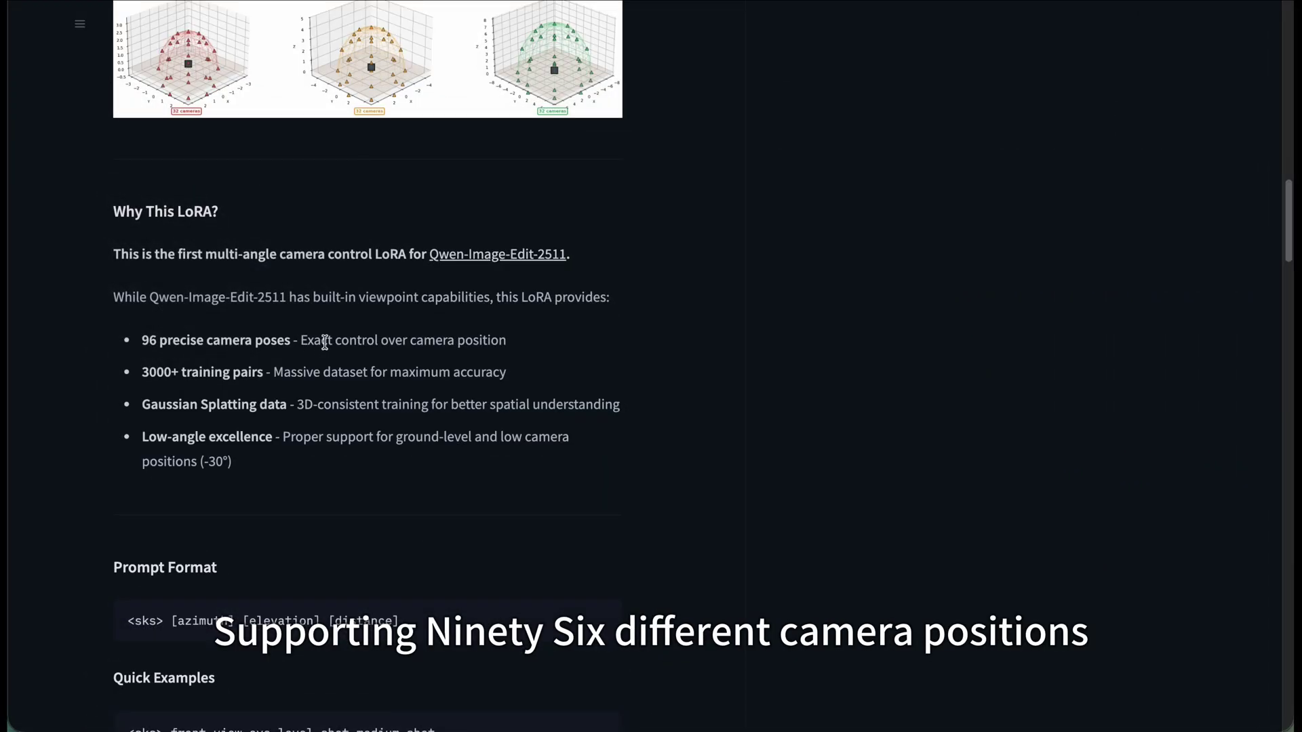
pyautogui.scroll(-2, 207, 480)
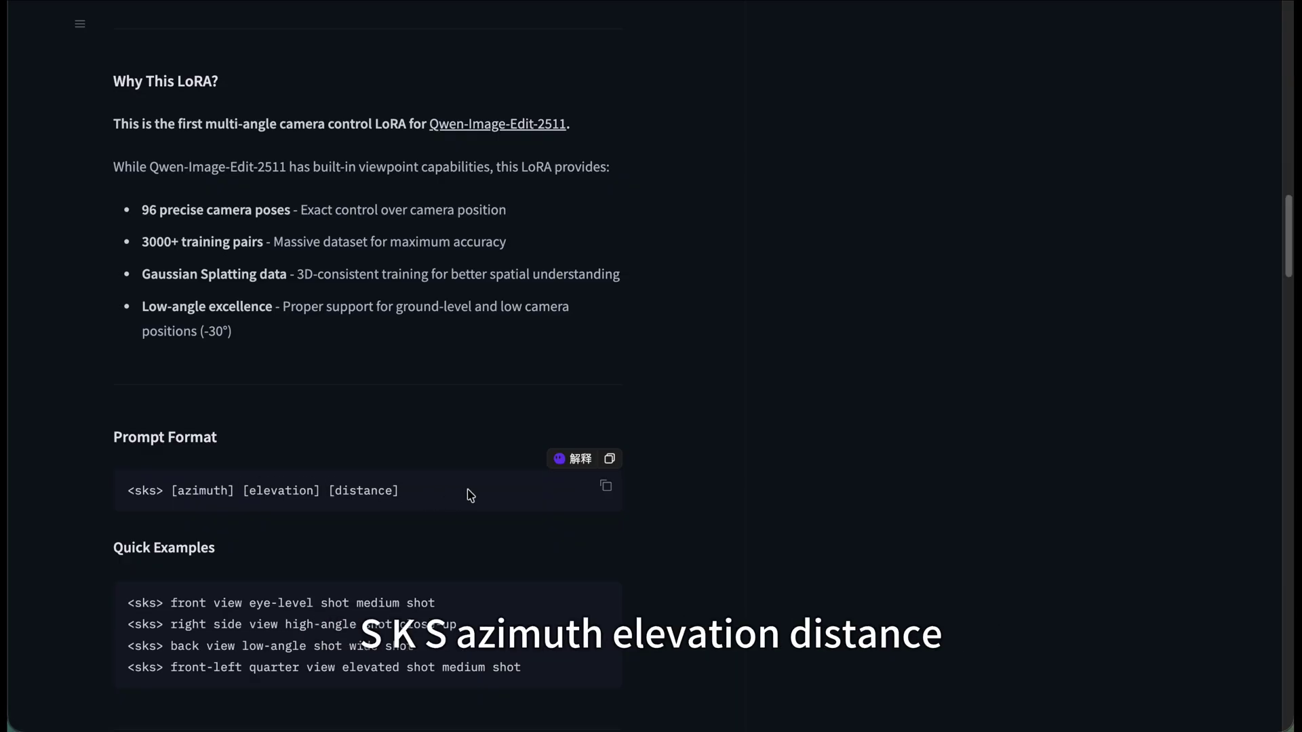
pyautogui.scroll(-20, 471, 495)
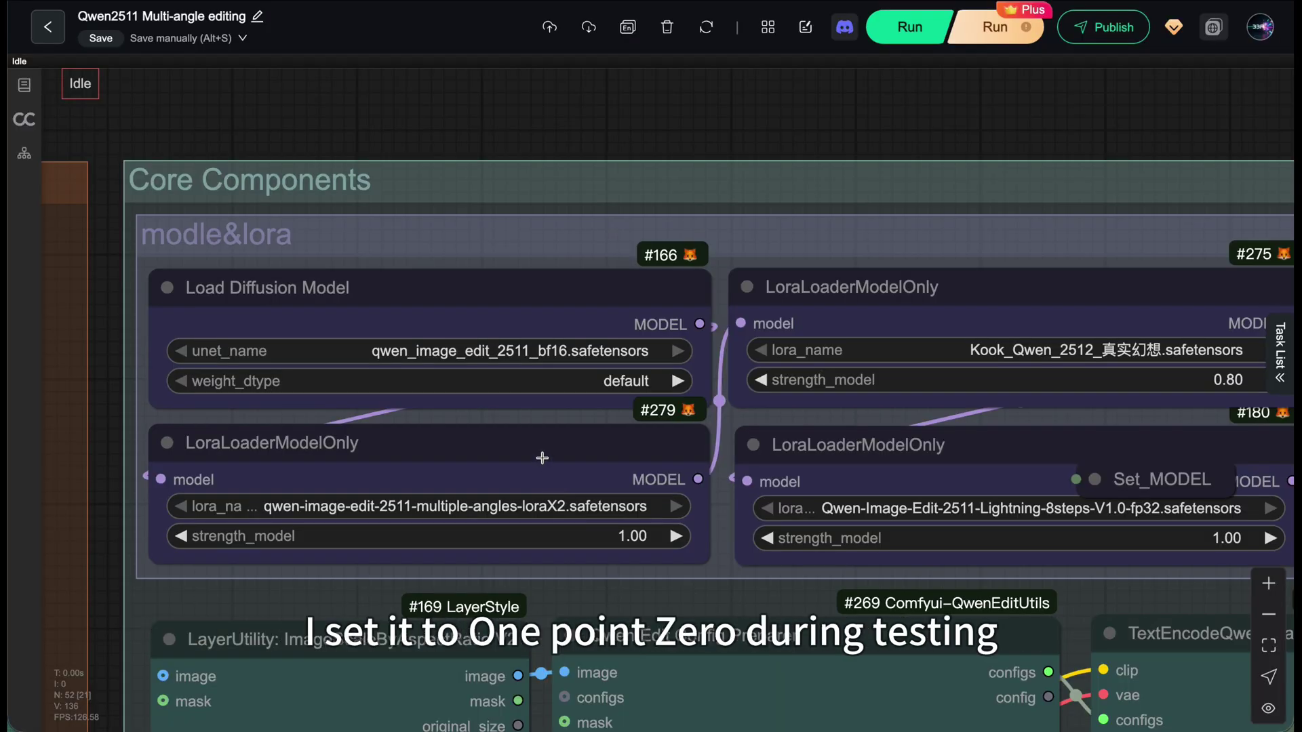
pyautogui.click(643, 549)
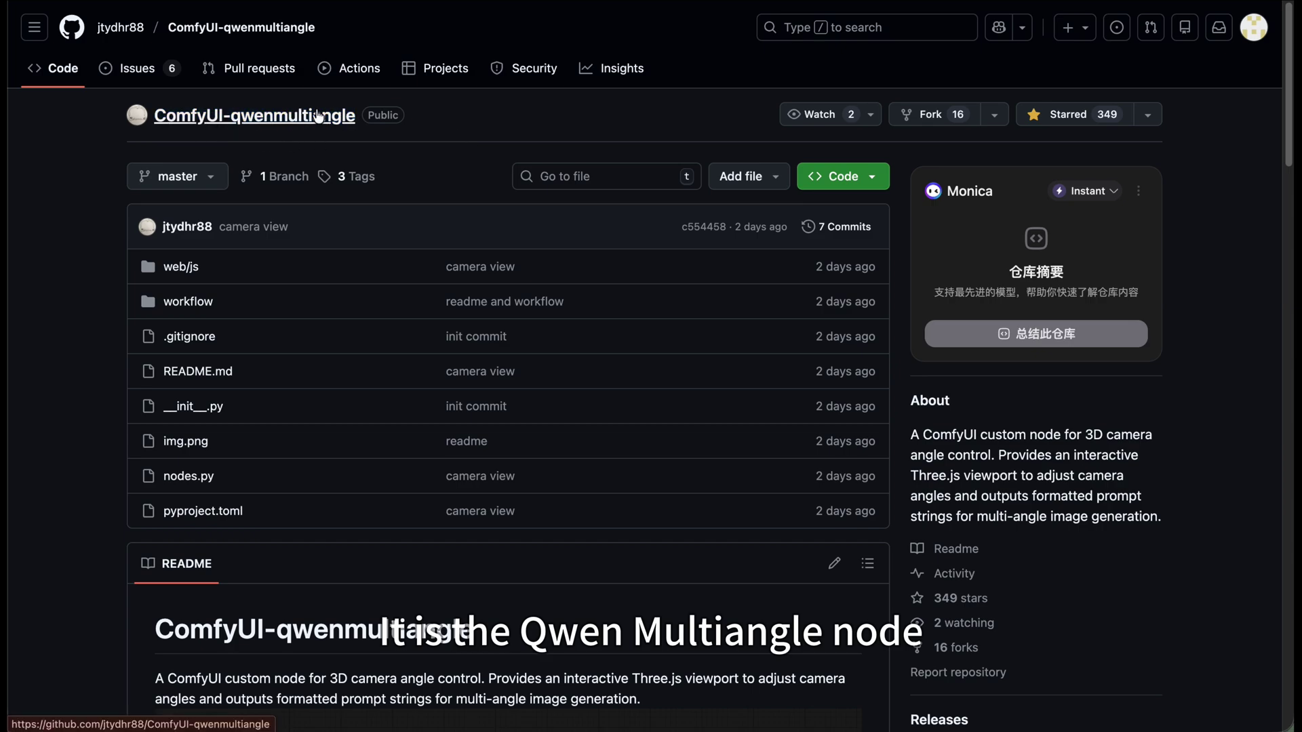
# Scroll the ComfyUI-qwenmultiangle README to its example screenshot and Features list
pyautogui.scroll(-10, 122, 420)
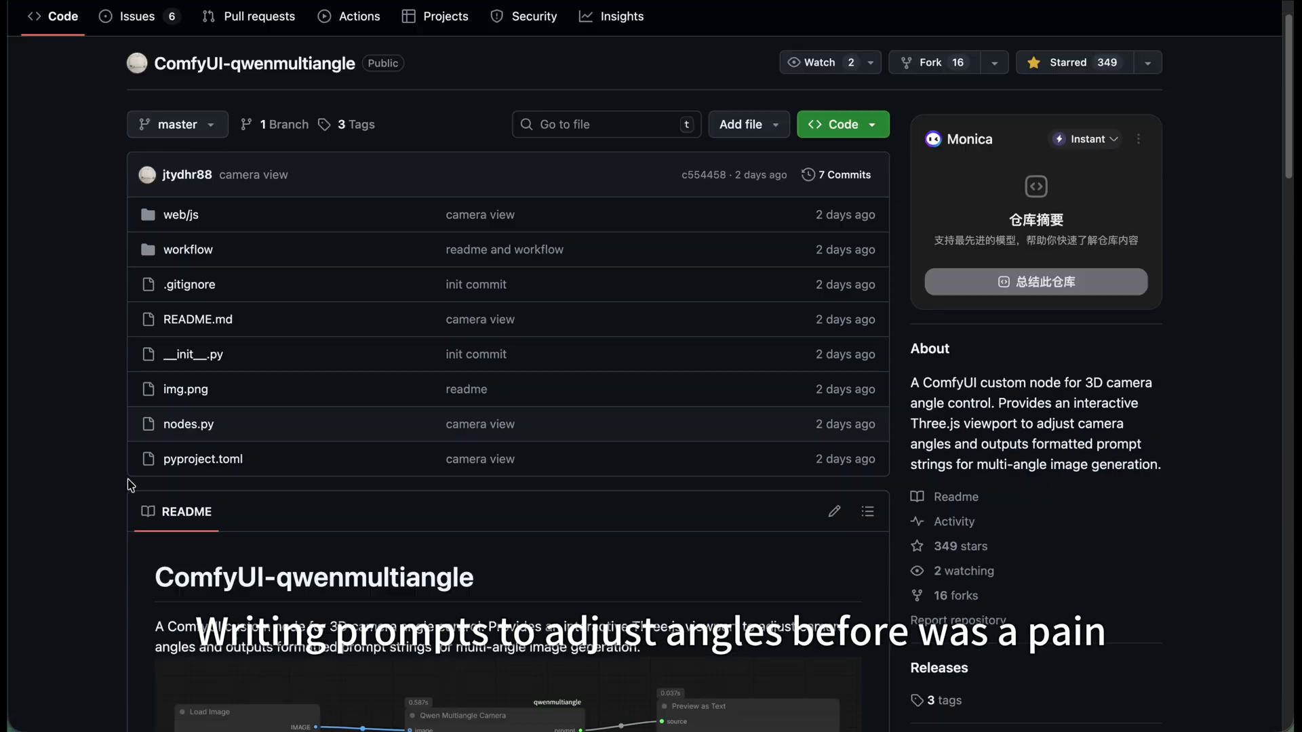
pyautogui.scroll(1, 118, 420)
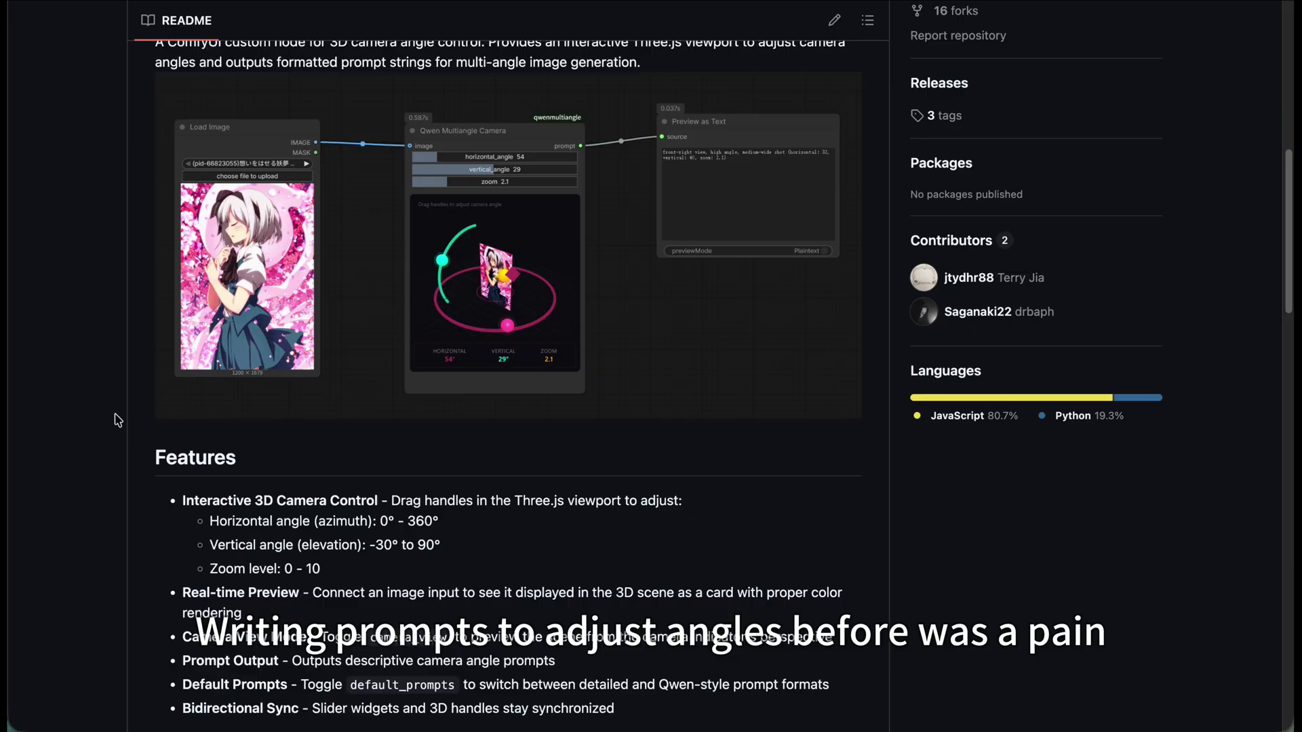
pyautogui.scroll(-1, 118, 421)
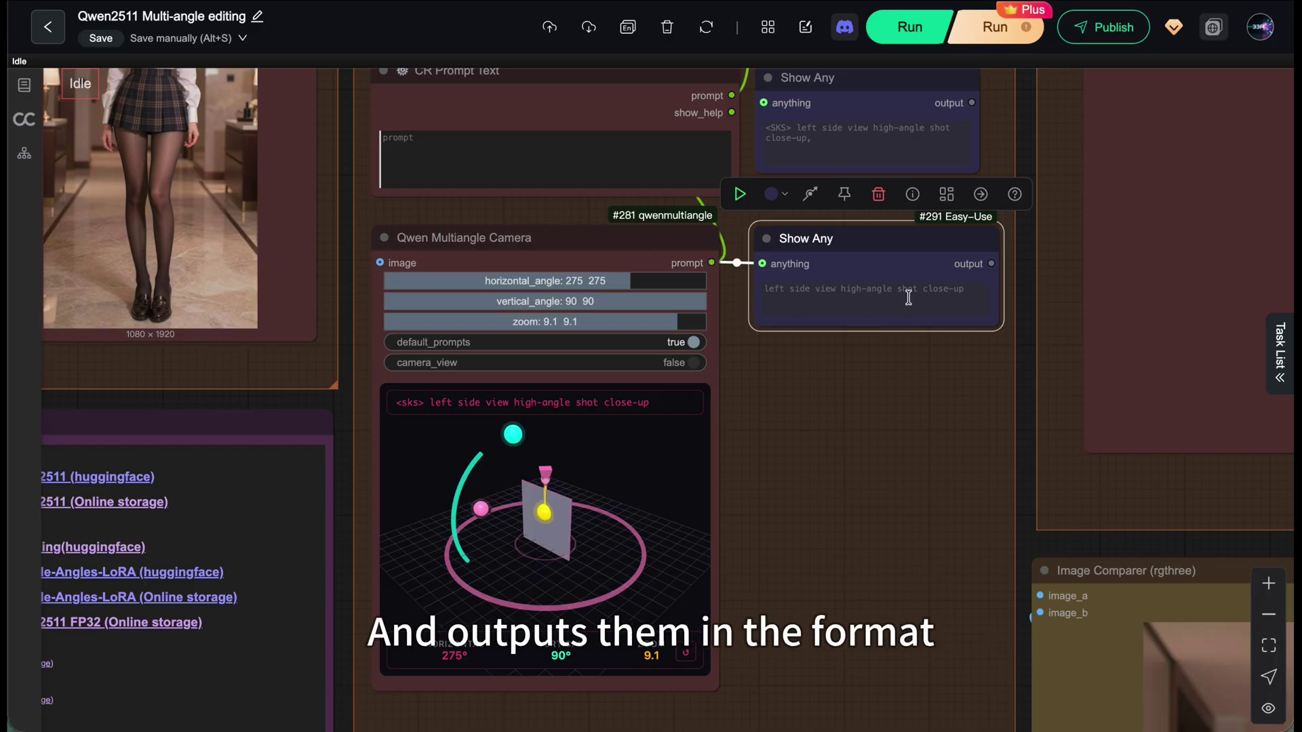
# Deselect the Show Any node after checking its left side view high-angle prompt
pyautogui.click(896, 365)
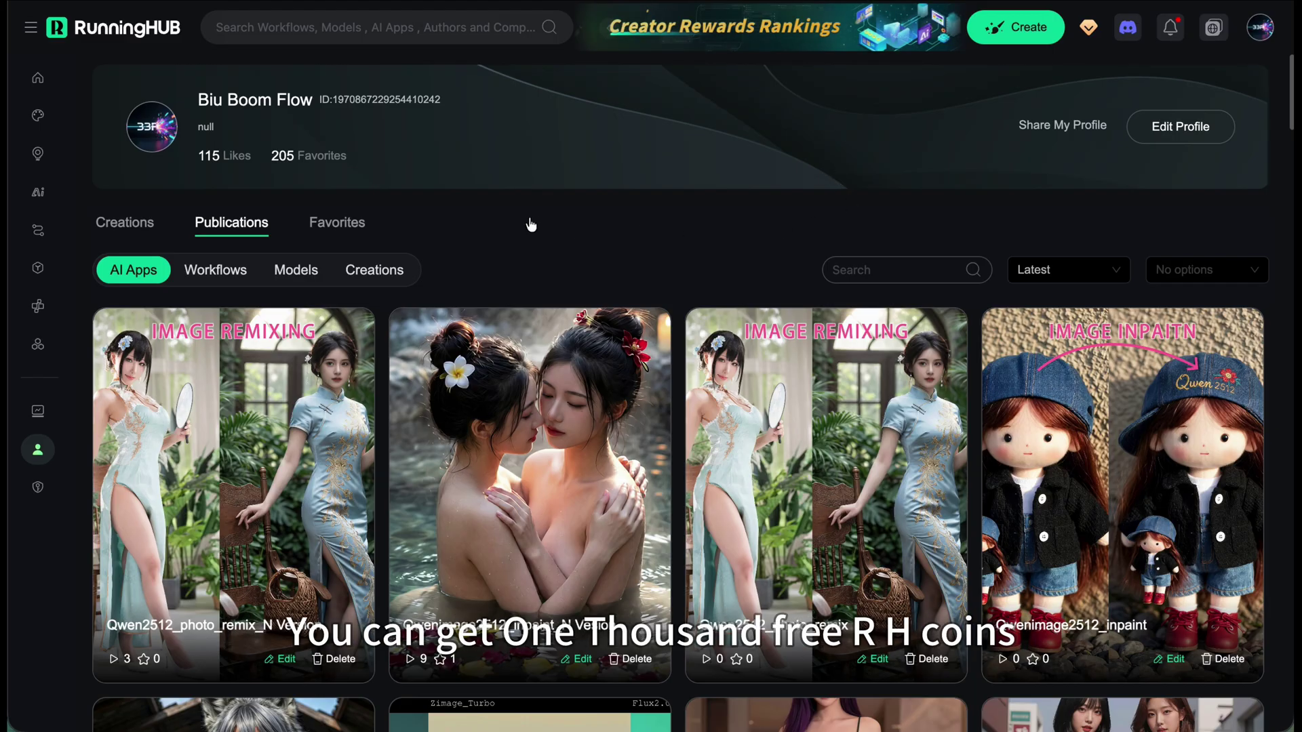
# Scroll down through the published AI App cards on the profile
pyautogui.scroll(-12, 993, 212)
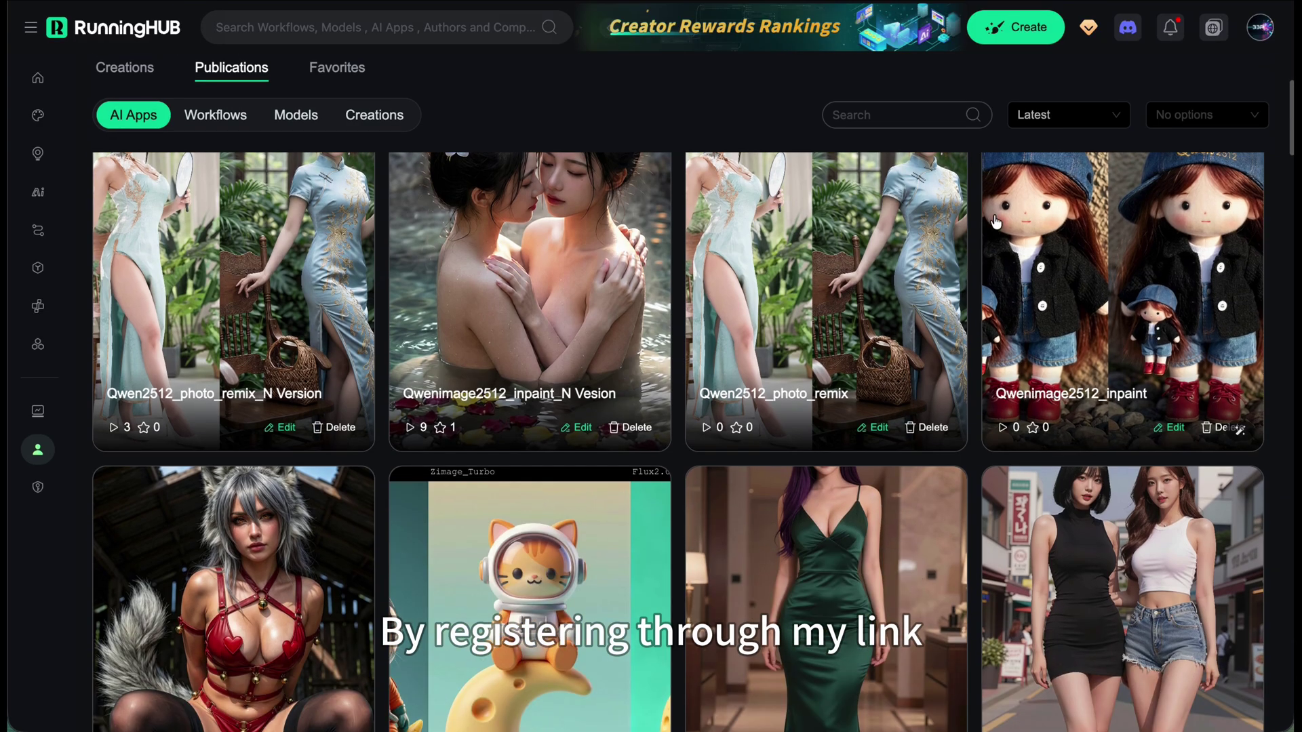
pyautogui.scroll(-12, 1017, 265)
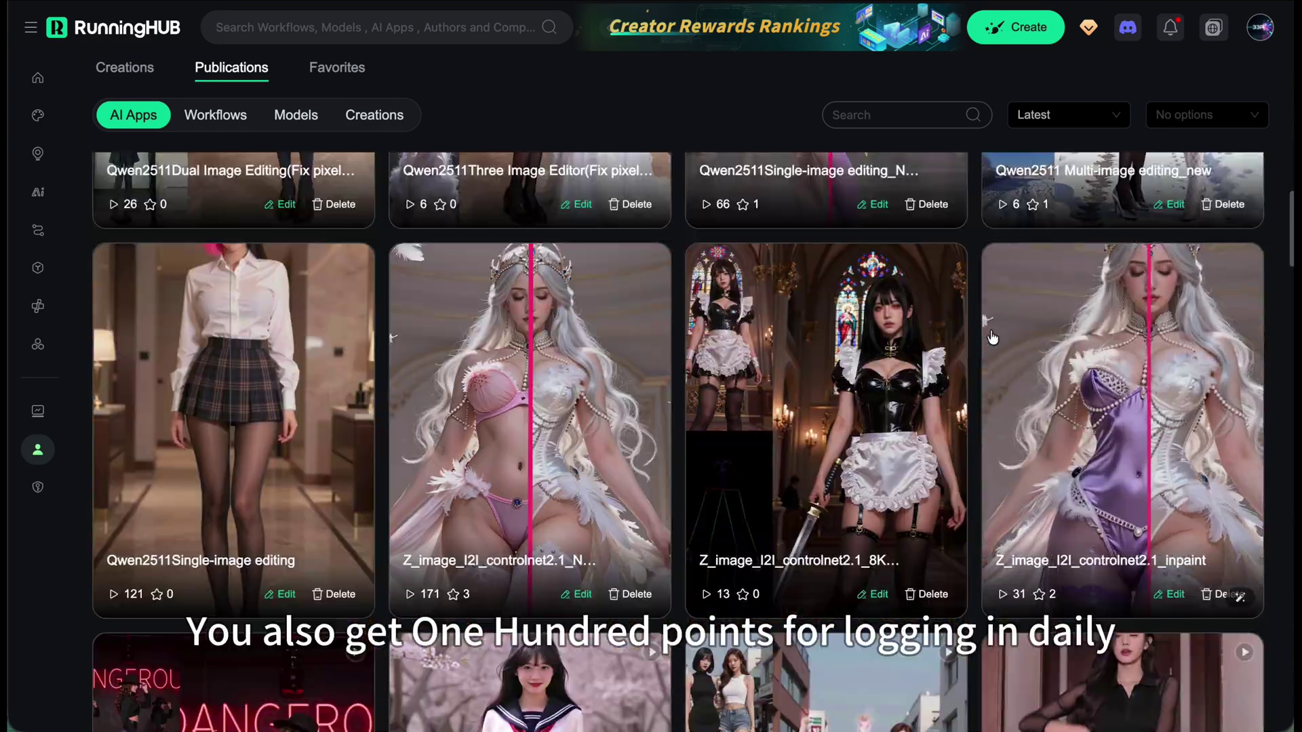
pyautogui.scroll(-3, 991, 337)
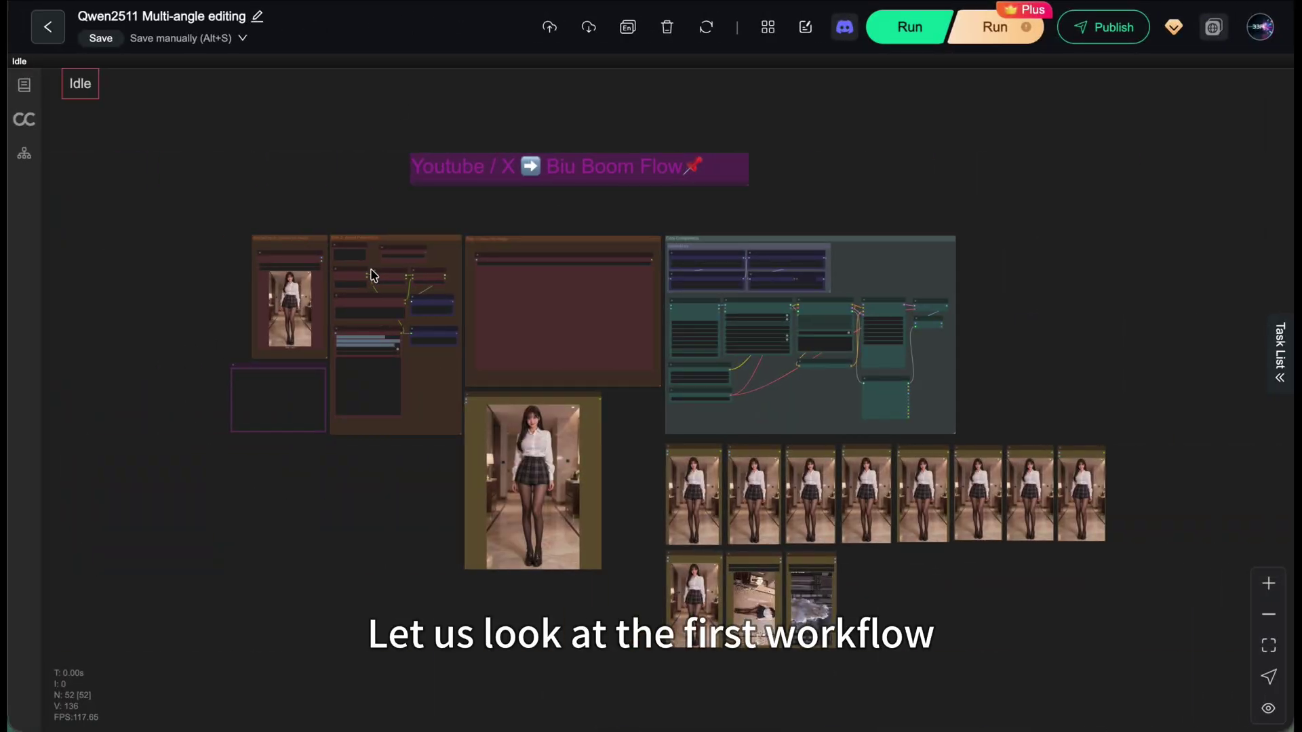
# Set the Qwen Multiangle Camera to horizontal angle 2, vertical angle 25 and zoom 5.4
pyautogui.click(285, 271)
pyautogui.click(1268, 645)
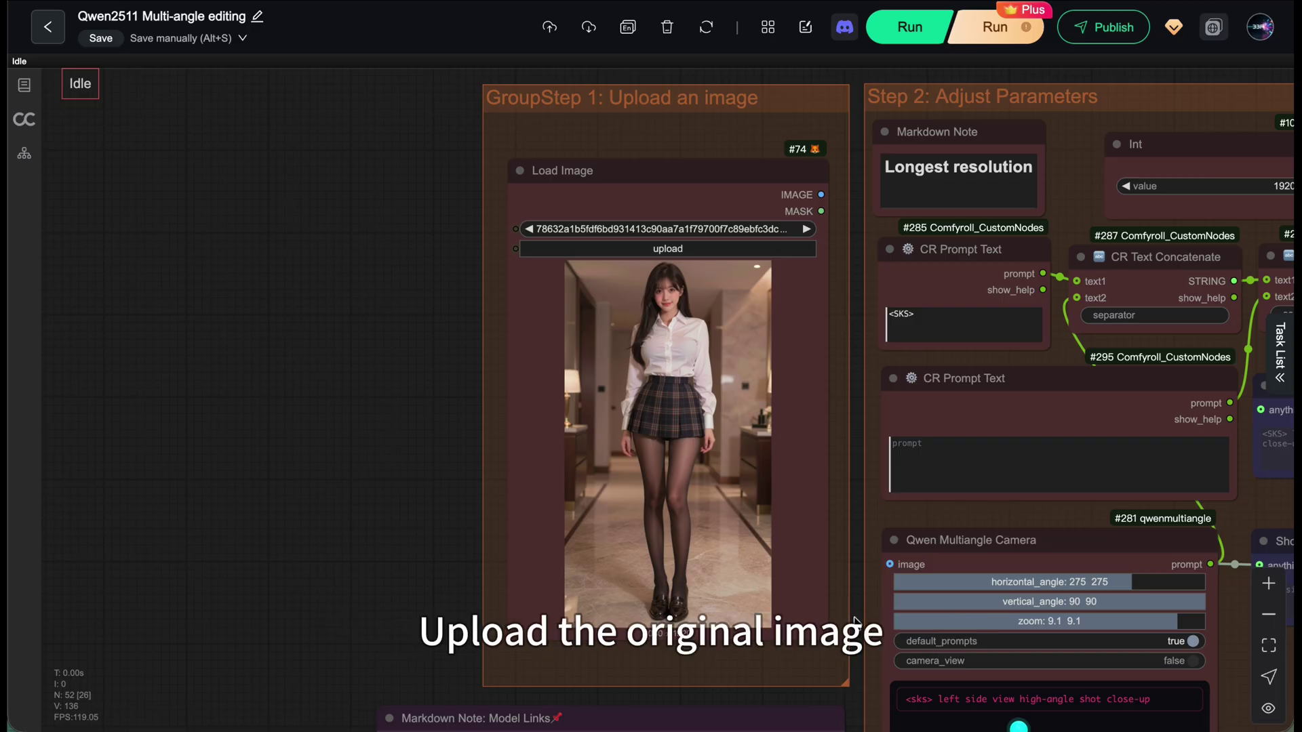
pyautogui.moveTo(856, 621); pyautogui.dragTo(412, 273)
pyautogui.moveTo(556, 474); pyautogui.dragTo(528, 523)
pyautogui.moveTo(535, 413); pyautogui.dragTo(518, 463)
pyautogui.moveTo(601, 467); pyautogui.dragTo(543, 465)
# Move to the Load Image and prompt nodes and select the second CR Prompt Text node
pyautogui.moveTo(1073, 150); pyautogui.dragTo(1068, 421)
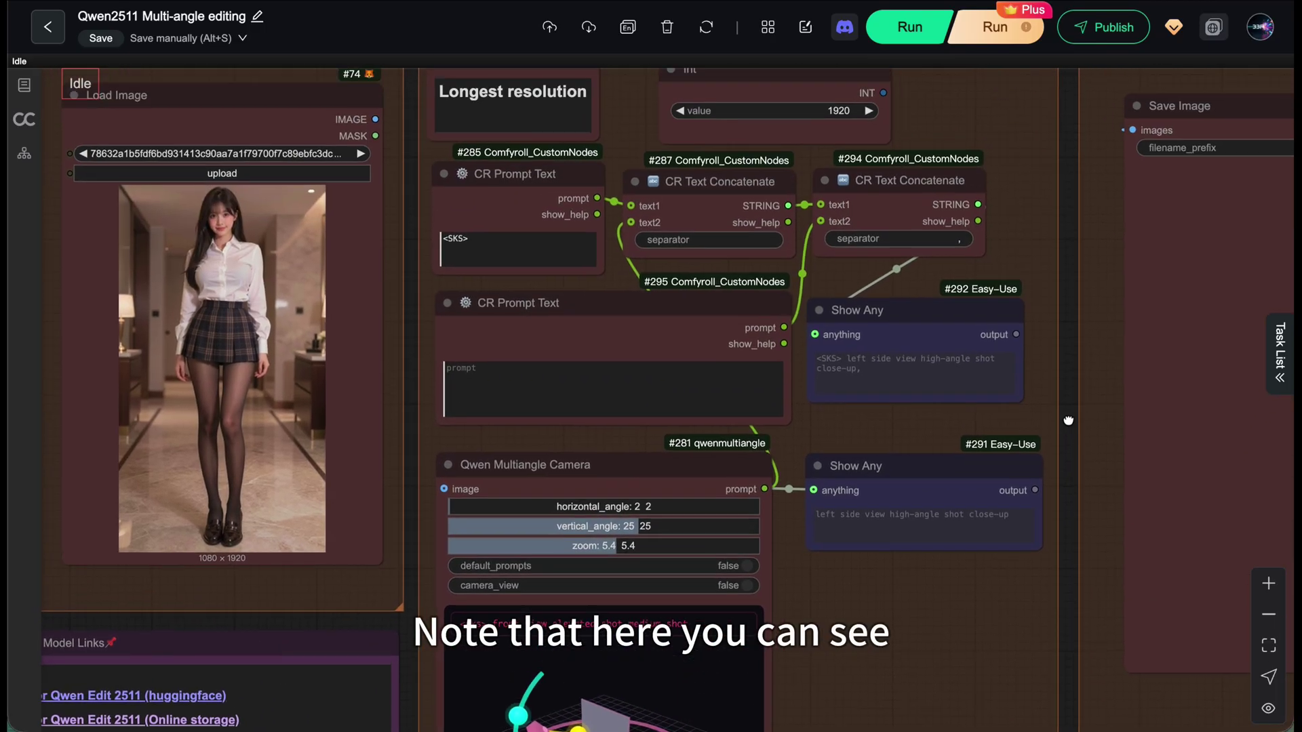
pyautogui.scroll(-5, 1068, 420)
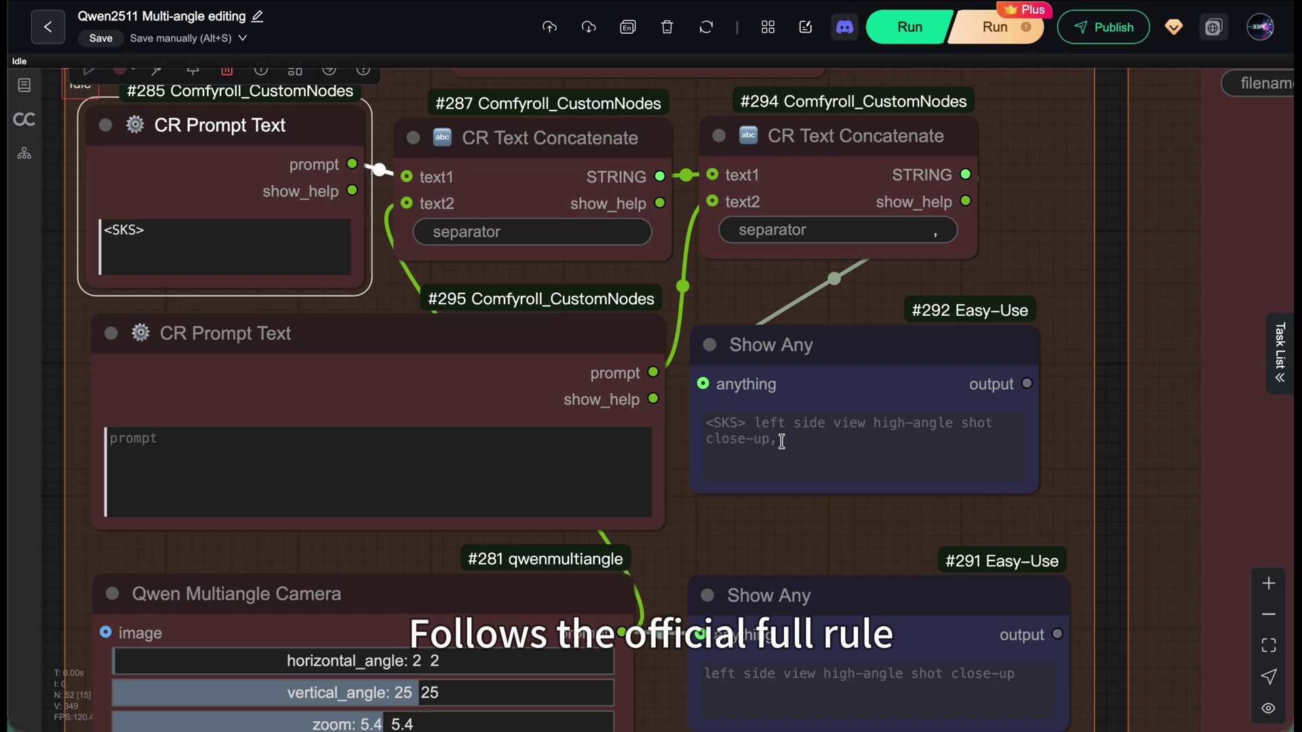
pyautogui.click(724, 282)
pyautogui.click(284, 331)
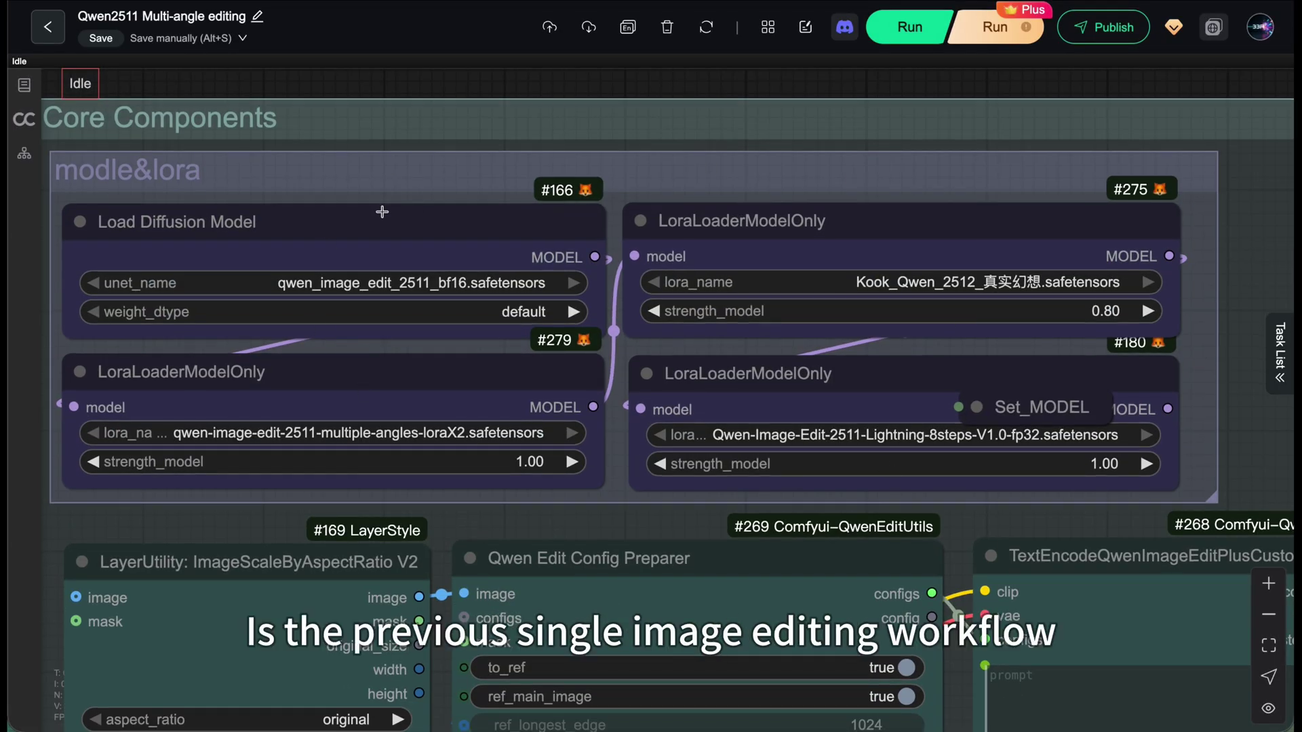
# Inspect the Multiple Angles and Kook_Qwen_2512 LoRA loader nodes
pyautogui.click(429, 398)
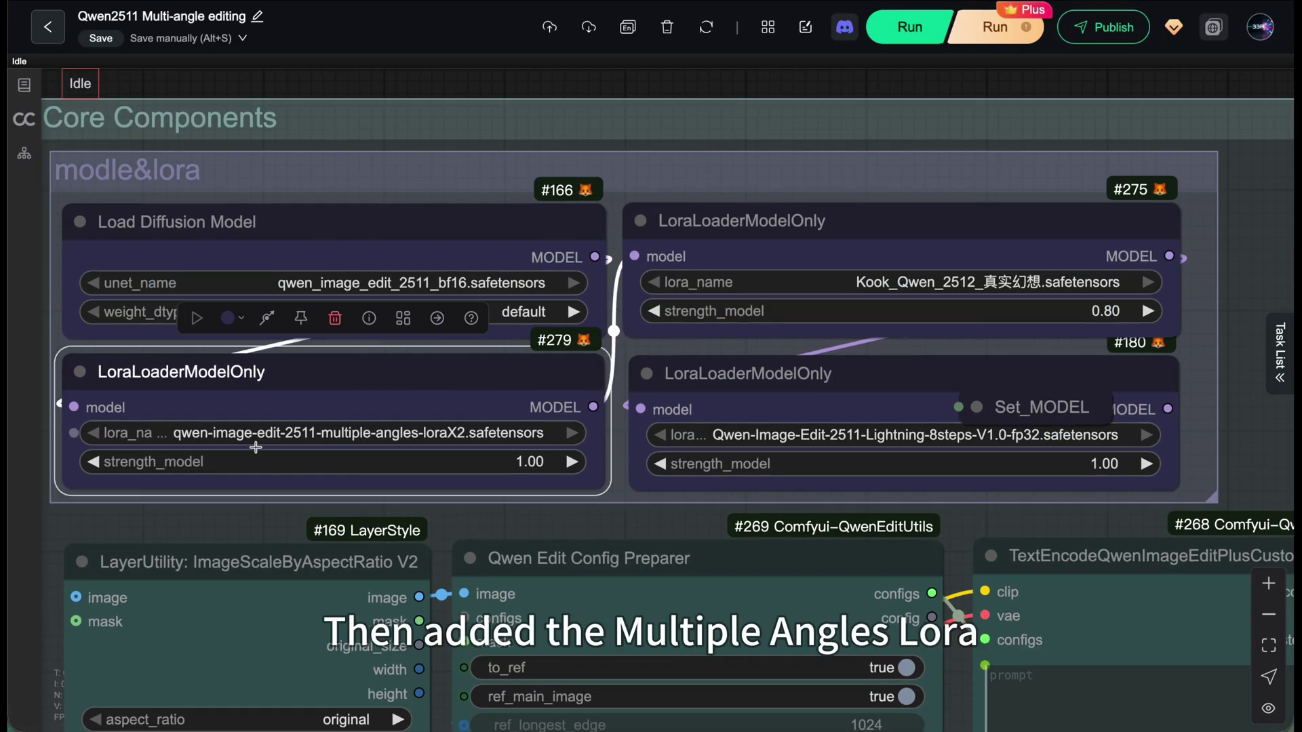
pyautogui.click(848, 242)
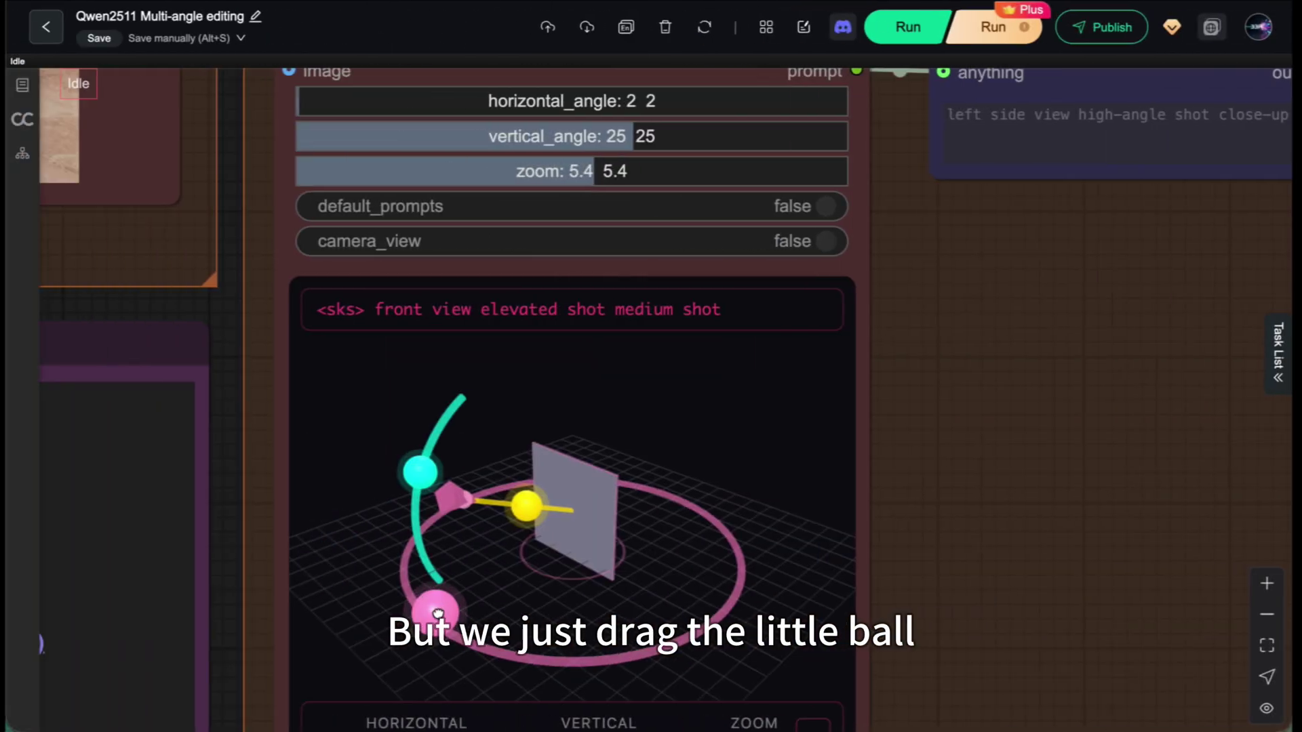
pyautogui.moveTo(456, 499); pyautogui.dragTo(683, 448)
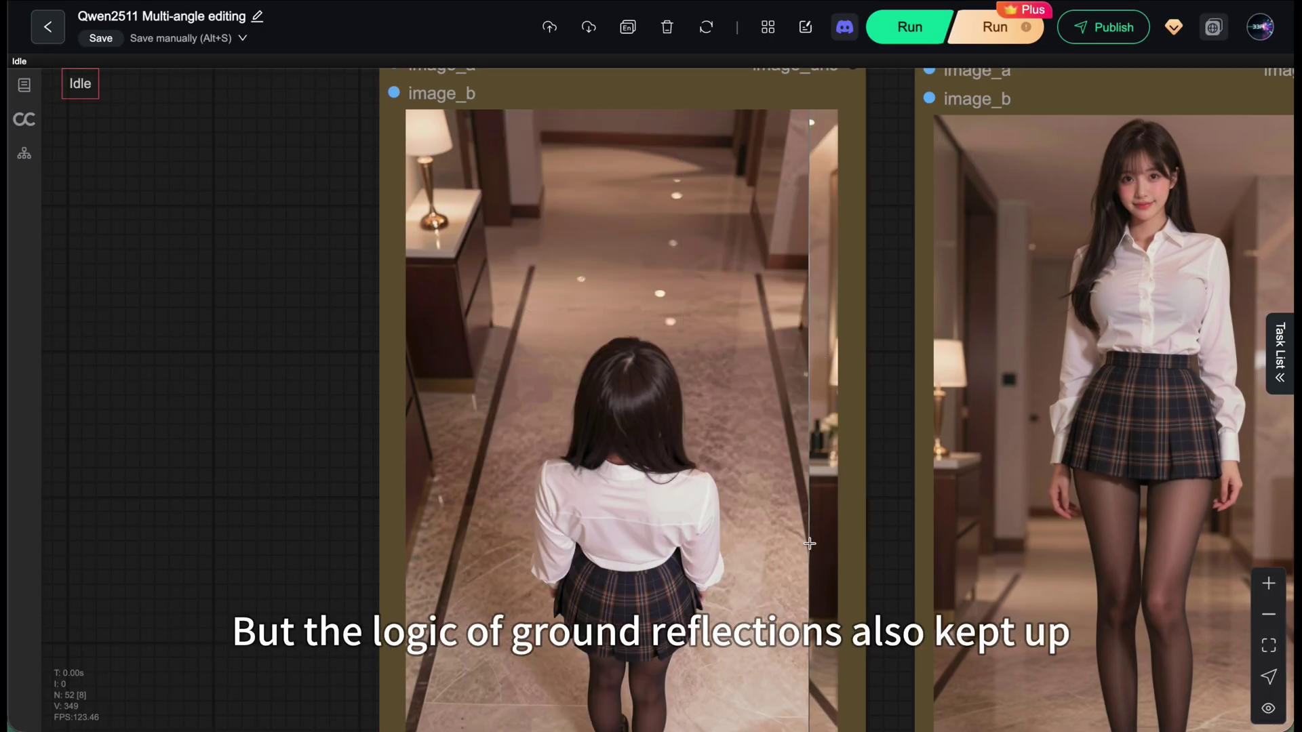
pyautogui.moveTo(809, 543)
pyautogui.mouseDown()
pyautogui.moveTo(794, 339)
pyautogui.moveTo(802, 531)
pyautogui.mouseUp()
pyautogui.scroll(-3, 837, 225)
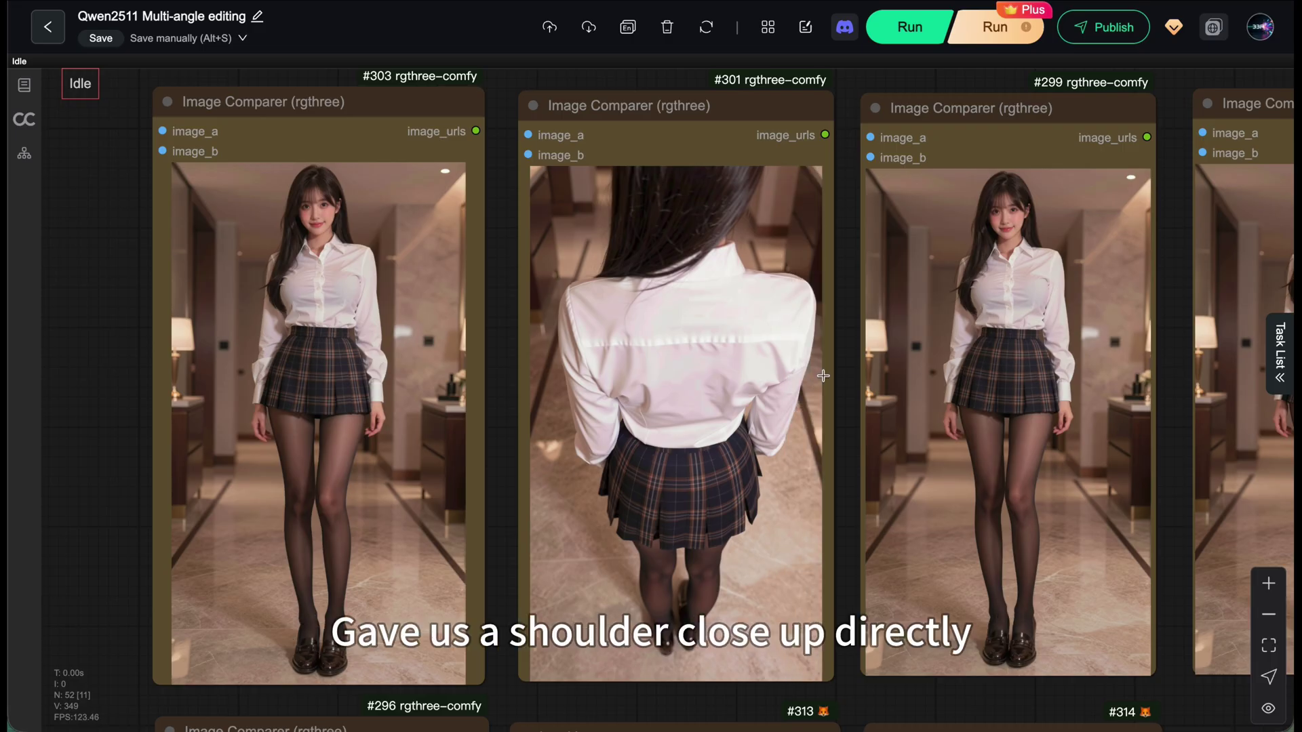
pyautogui.hscroll(10, 823, 376)
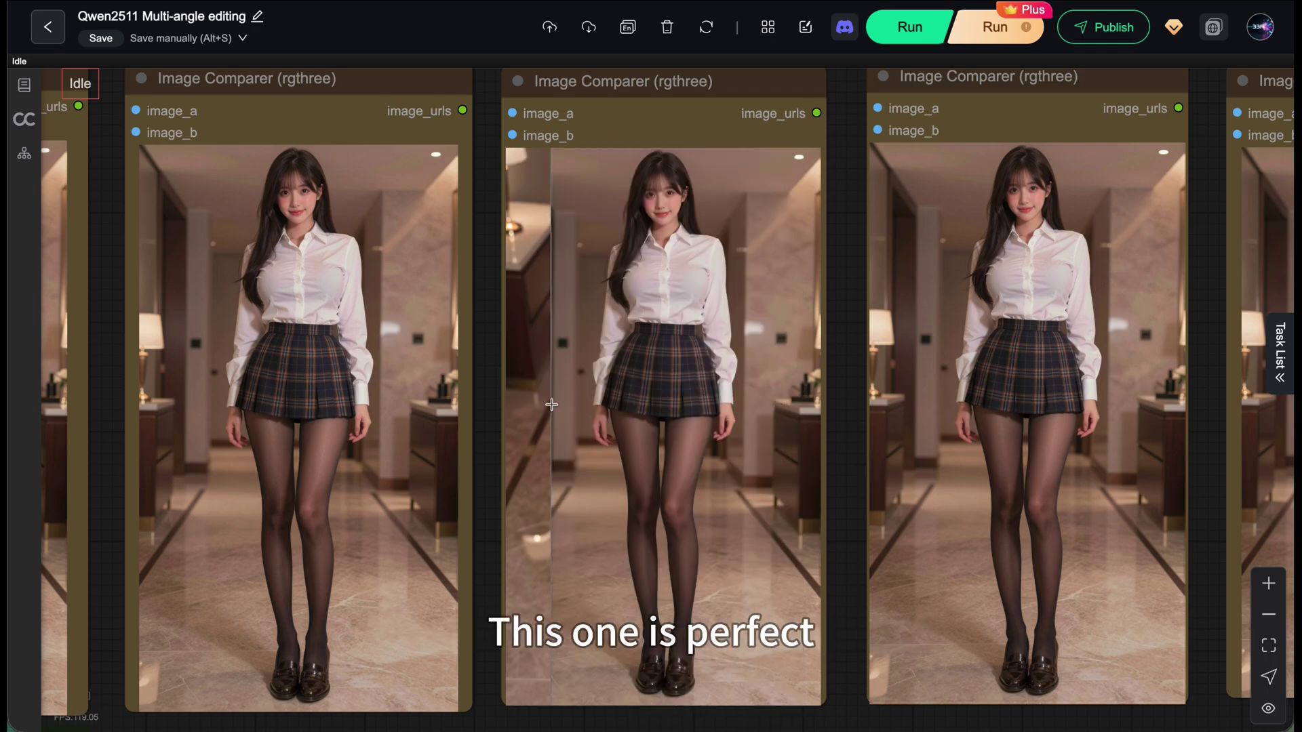
pyautogui.scroll(1, 780, 401)
pyautogui.moveTo(781, 401); pyautogui.dragTo(807, 361)
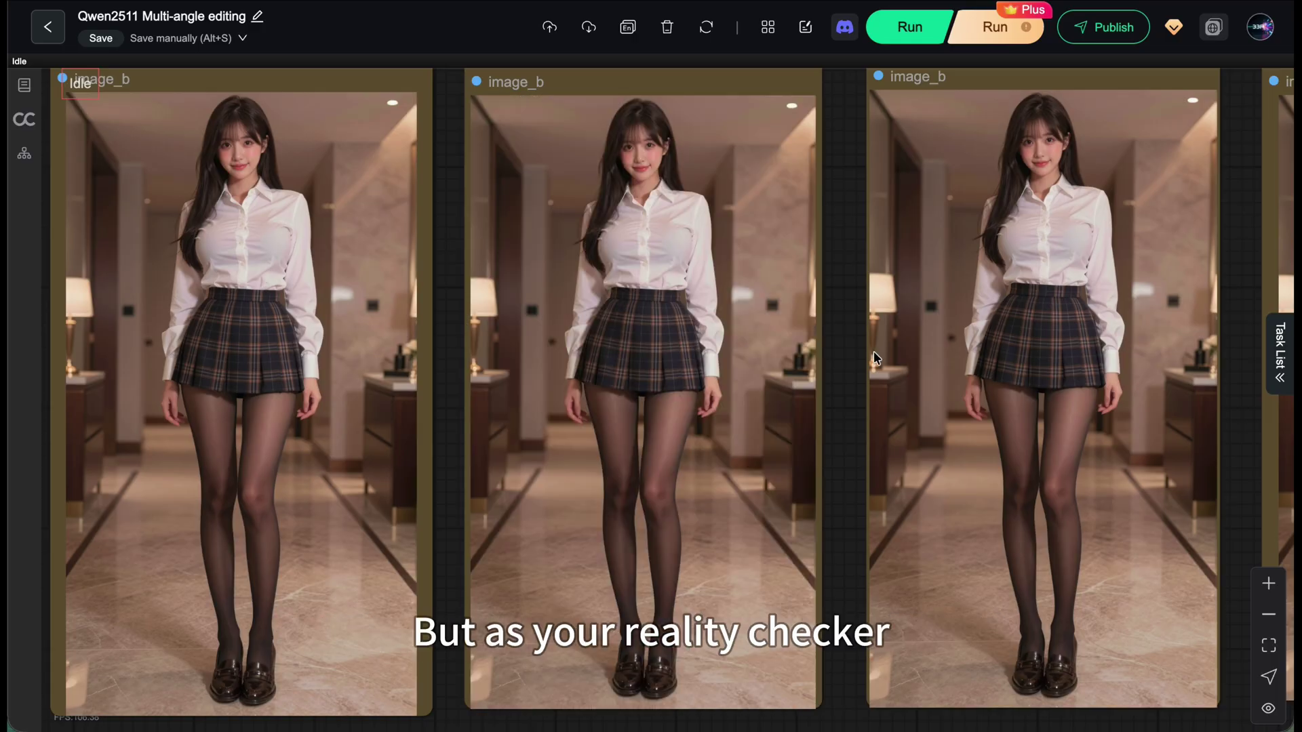
# Move through the remaining Image Comparer nodes to compare each generated view with the original
pyautogui.scroll(-1, 800, 387)
pyautogui.moveTo(798, 387); pyautogui.dragTo(770, 391)
pyautogui.scroll(1, 770, 391)
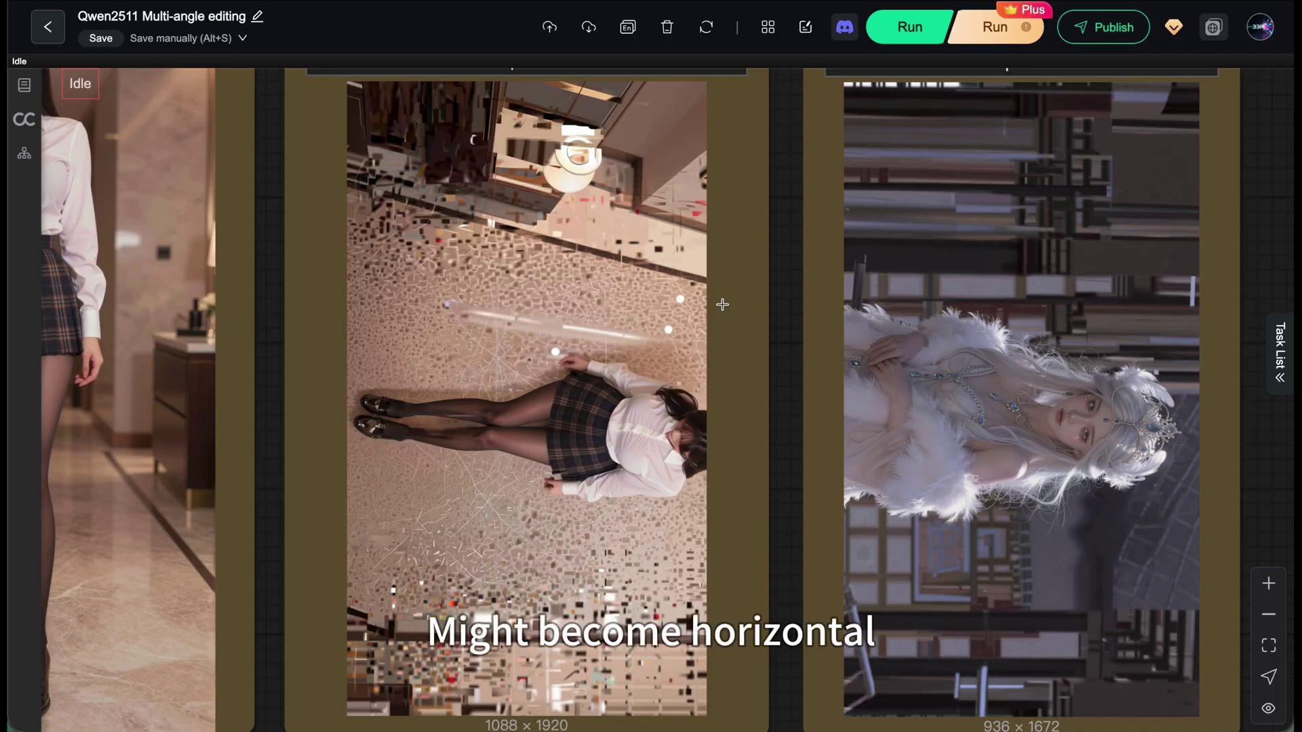
pyautogui.moveTo(781, 310); pyautogui.dragTo(465, 308)
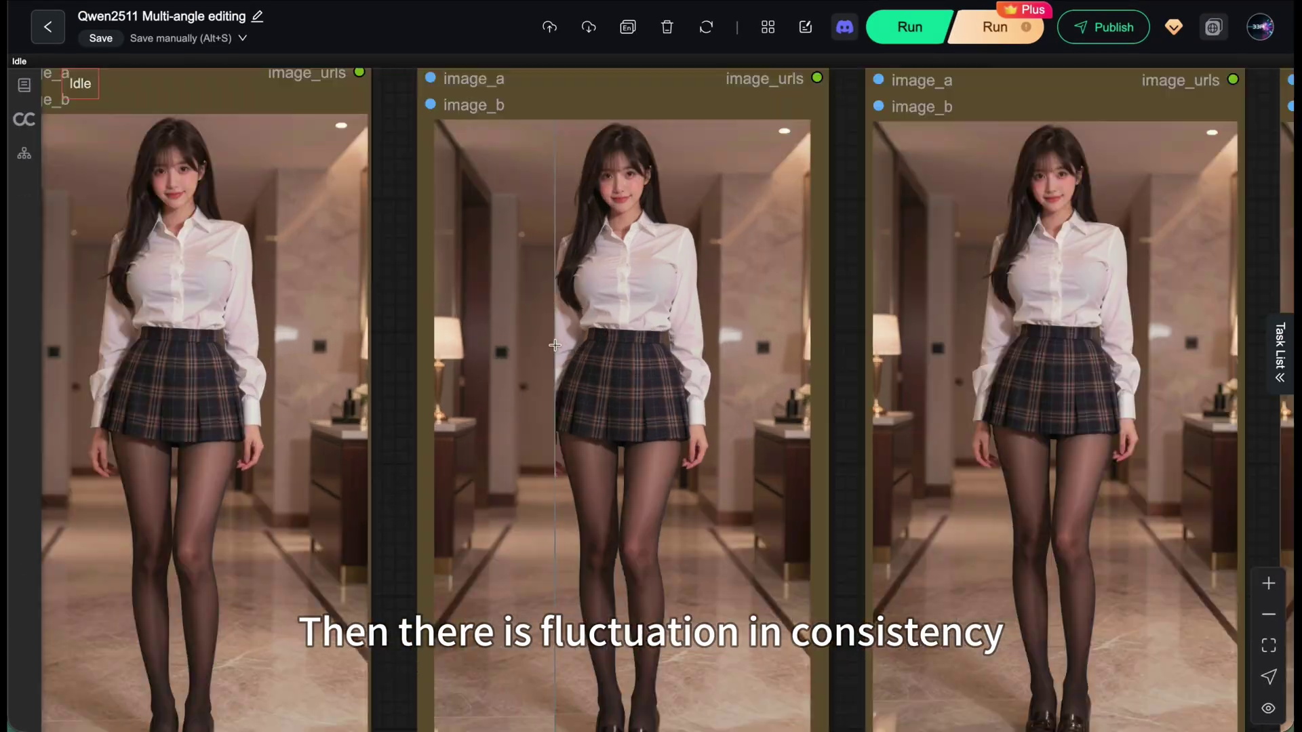
pyautogui.scroll(5, 535, 117)
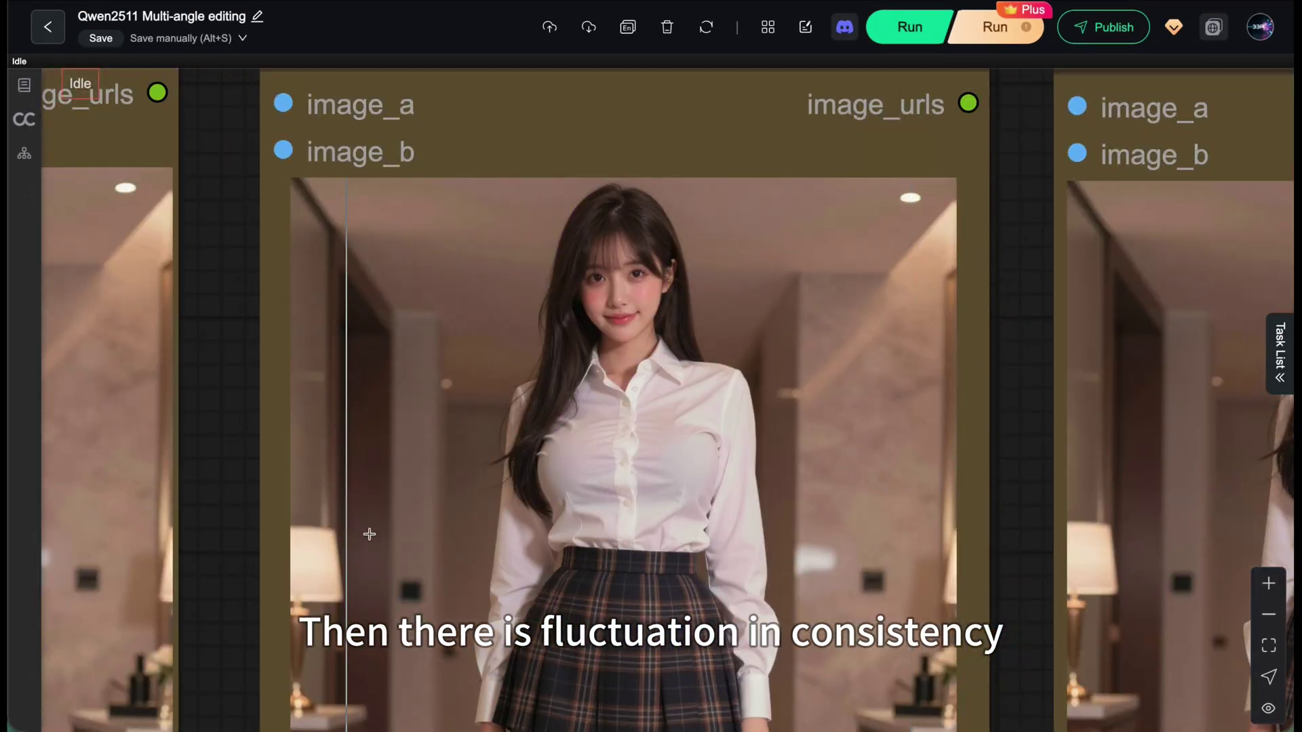
pyautogui.moveTo(817, 581); pyautogui.dragTo(905, 93)
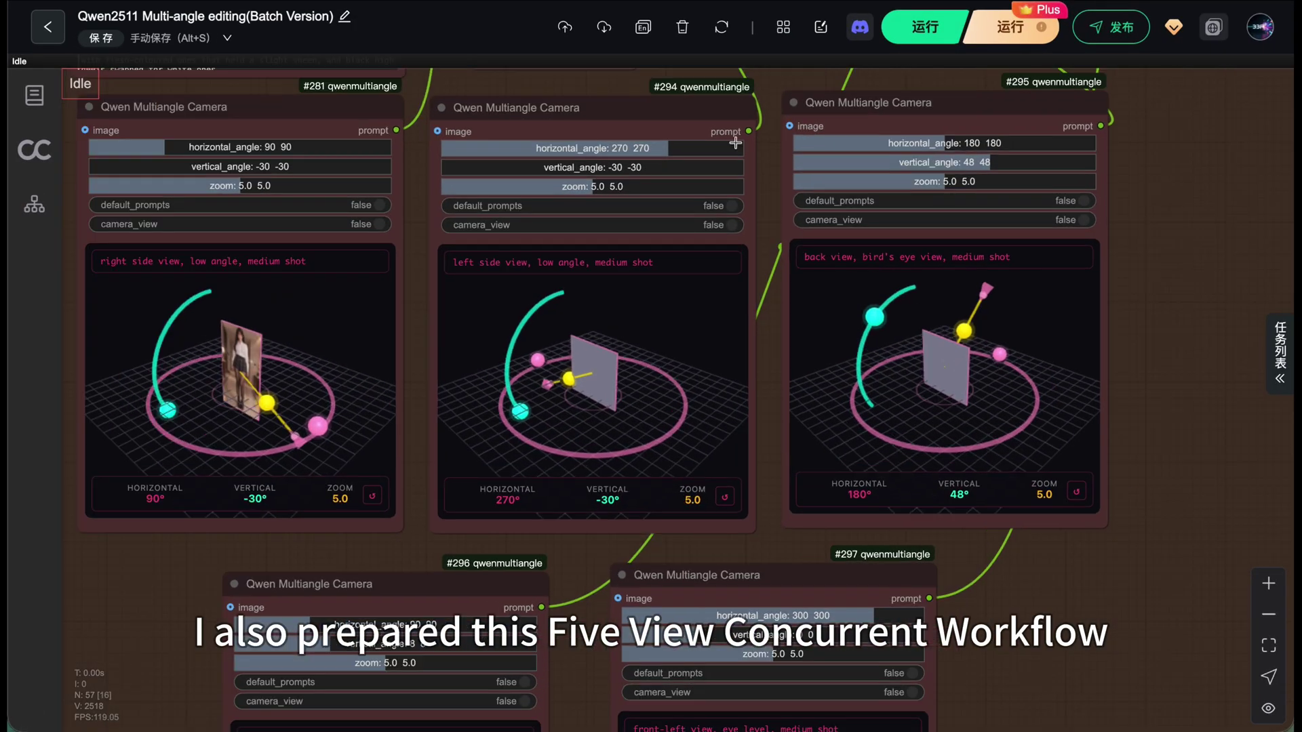
# Move across the five Qwen Multiangle Camera nodes to the Save Image node's five generated views
pyautogui.moveTo(1044, 587); pyautogui.dragTo(1022, 312)
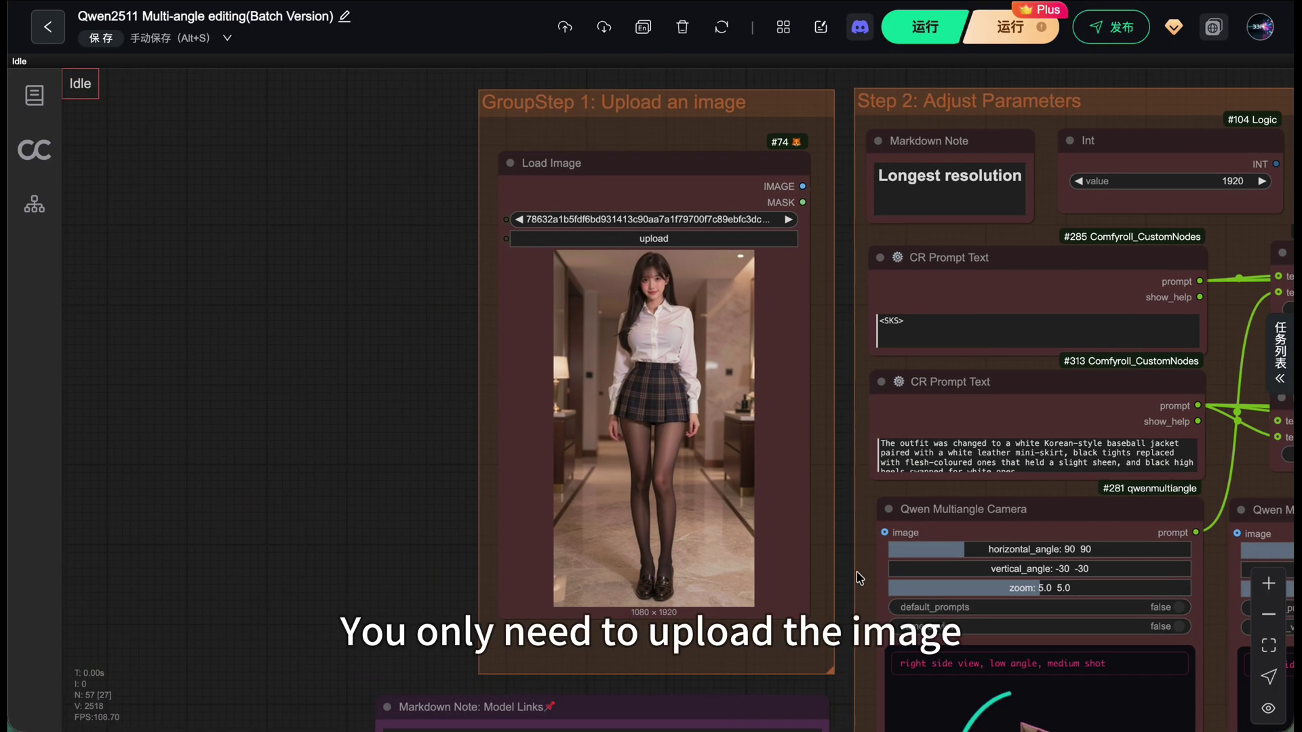
pyautogui.moveTo(858, 577); pyautogui.dragTo(139, 283)
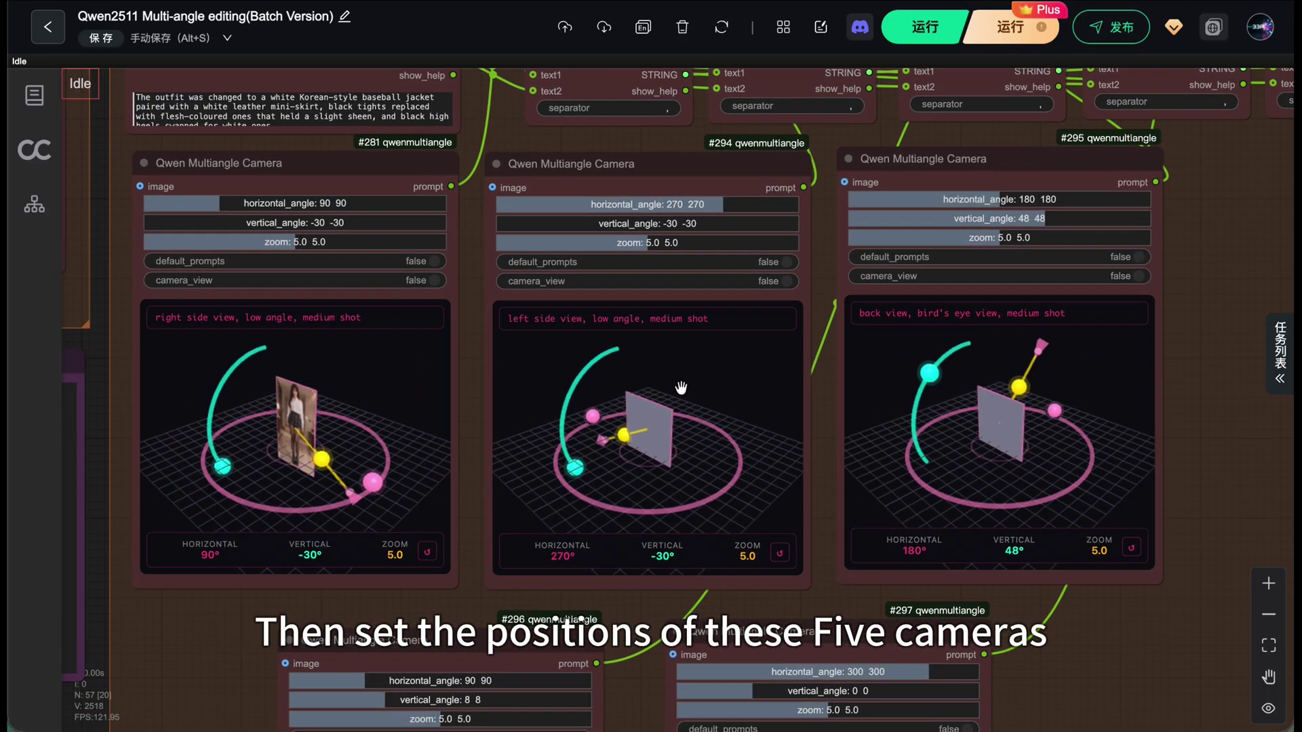
pyautogui.scroll(-6, 954, 617)
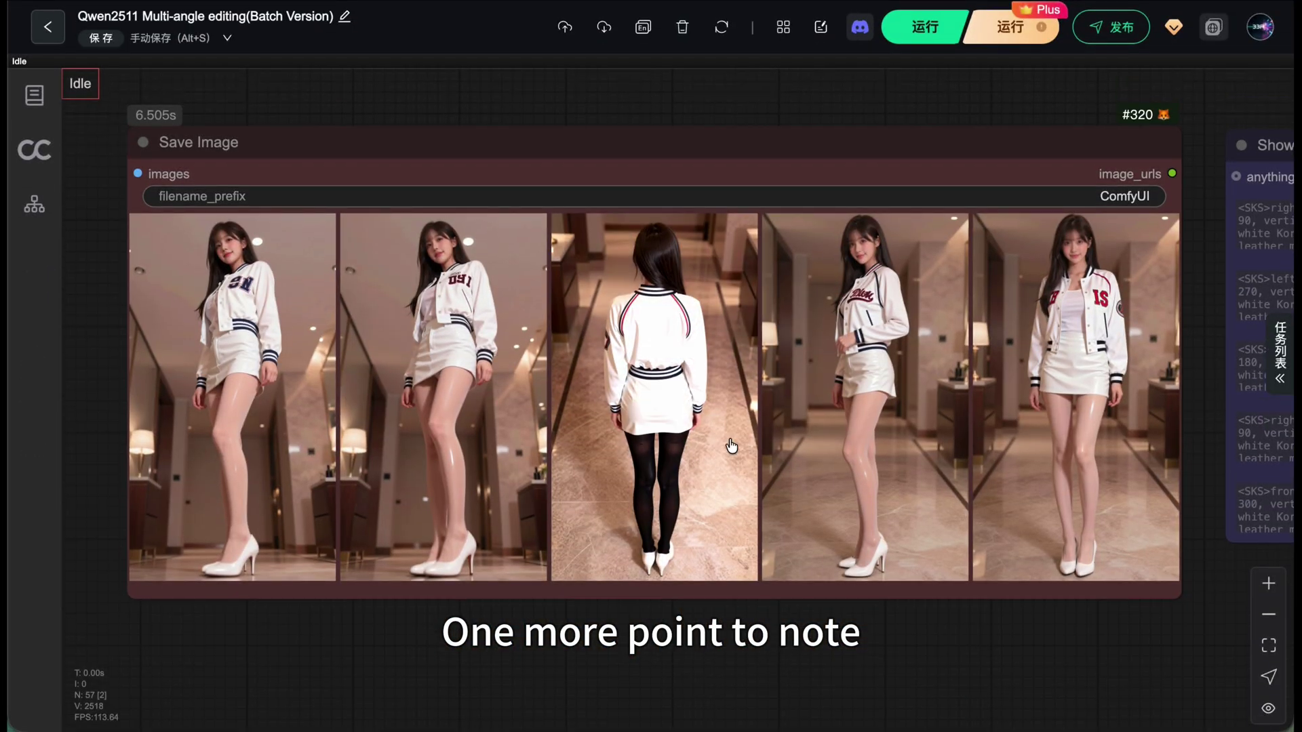
# Move the Show Any node beneath the Save Image node's five outfit-changed views and deselect it
pyautogui.moveTo(1268, 145); pyautogui.dragTo(746, 655)
pyautogui.click(946, 99)
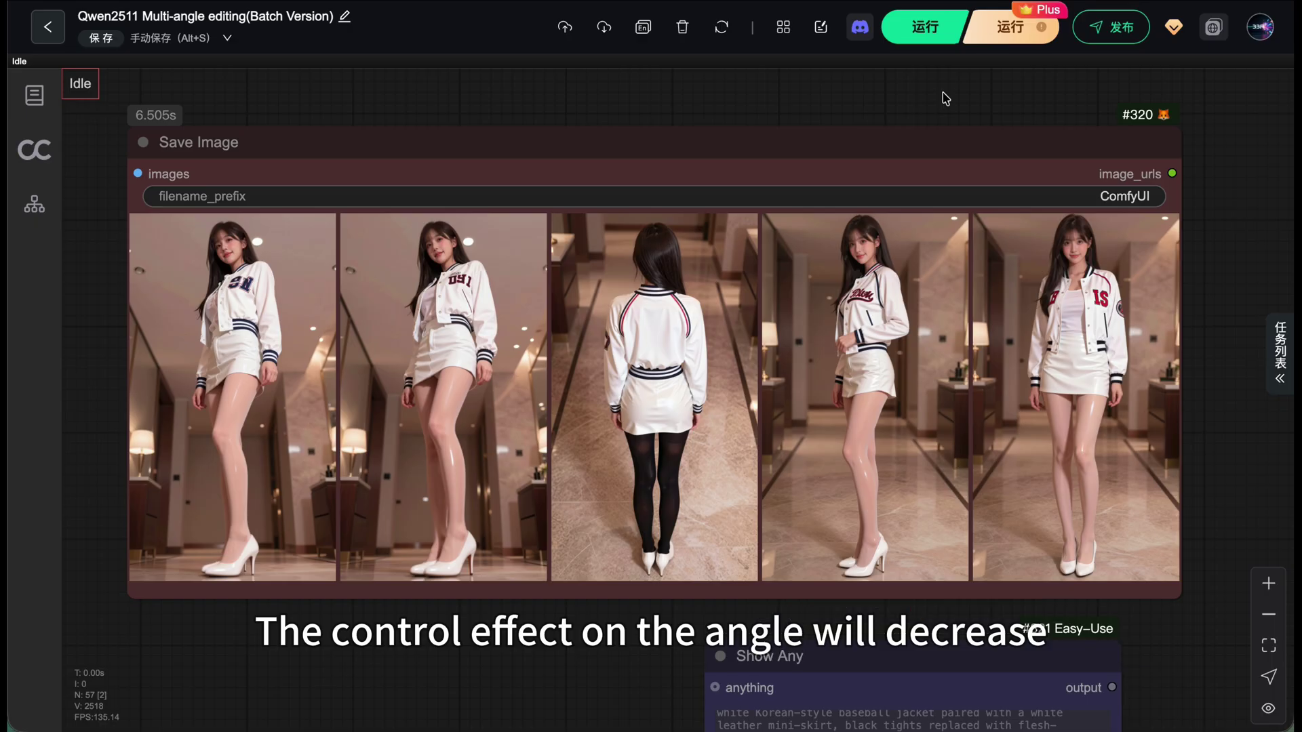